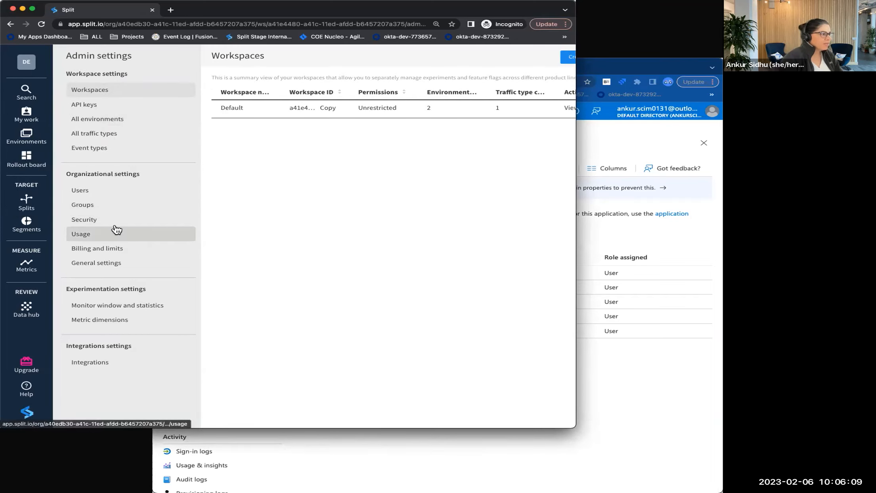
Review the SCIM security settings and the identity providers offered for selection, without choosing one
left_click(88, 223)
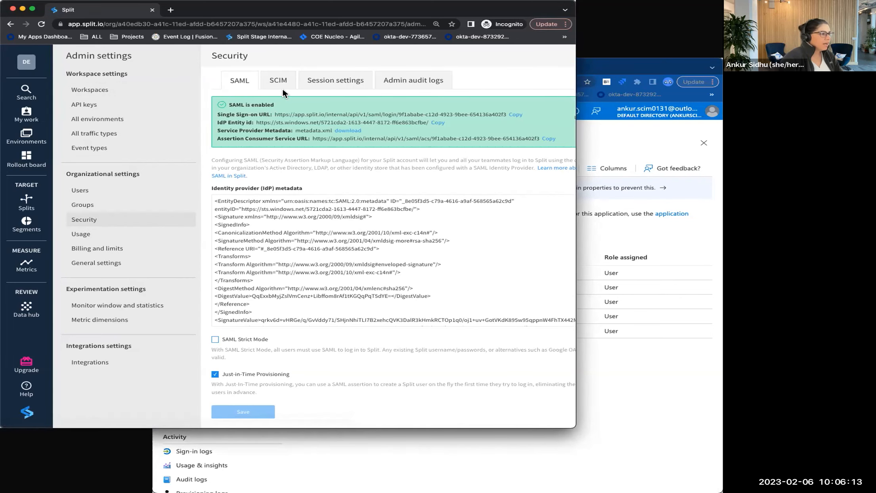
left_click(273, 85)
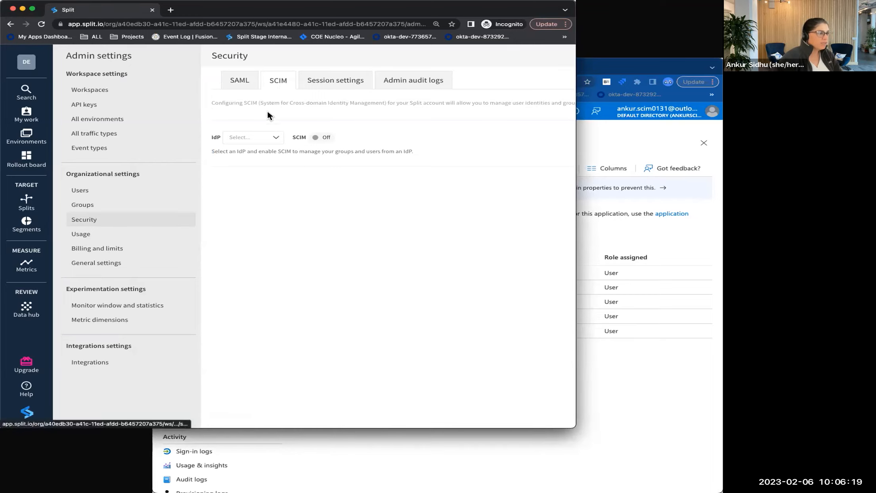
left_click(276, 140)
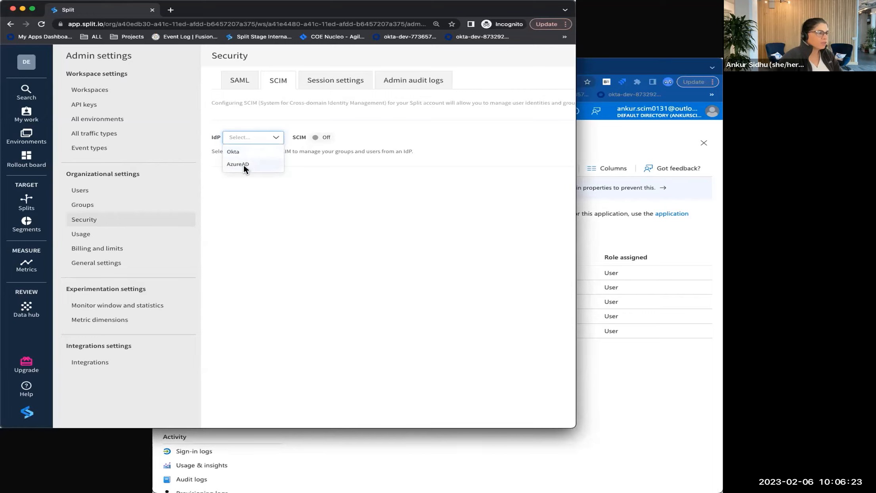
left_click(375, 116)
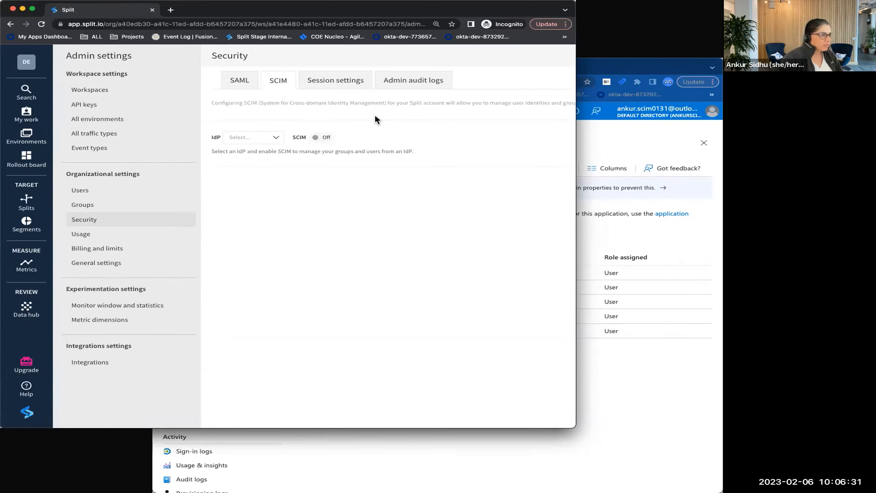
Review the organization's user list, including the webinar001 user's ID, with the browser window widened, and the list of groups
left_click(80, 192)
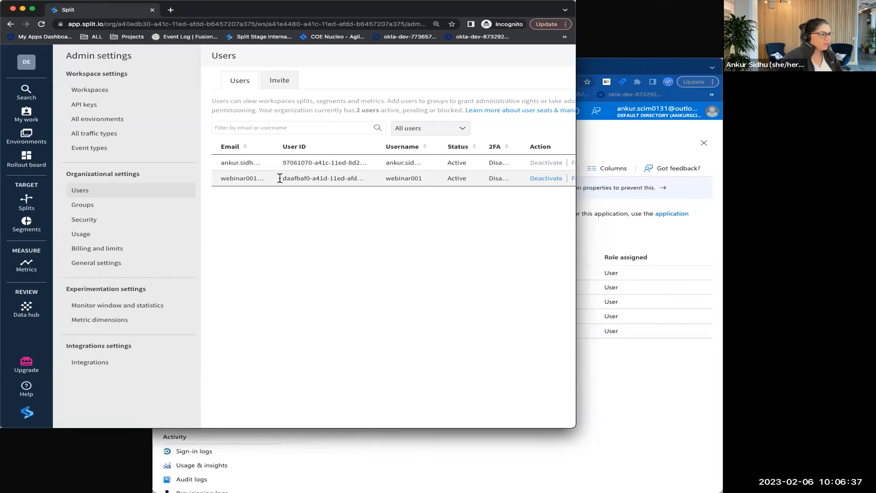
left_click_drag(277, 178, 360, 178)
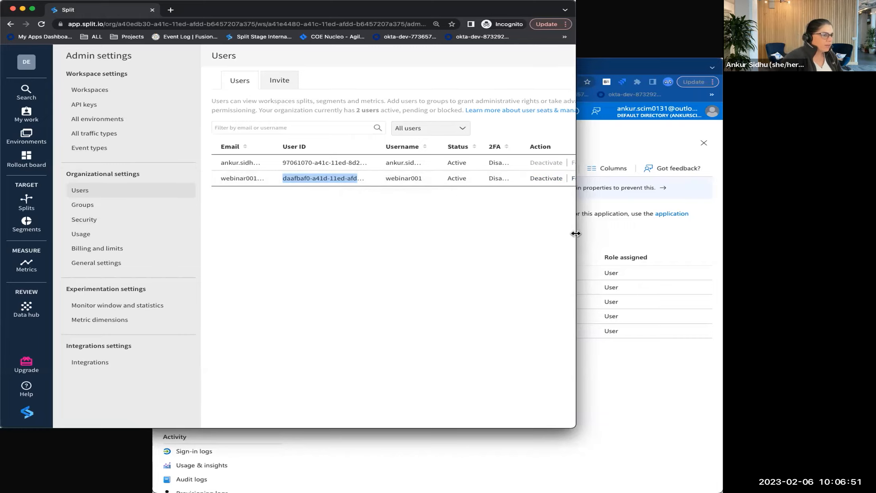
left_click_drag(575, 234, 682, 234)
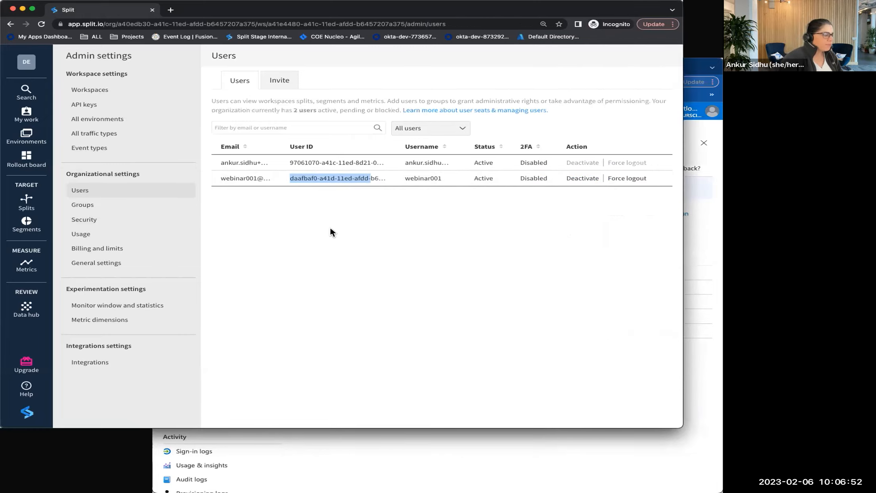
left_click(83, 205)
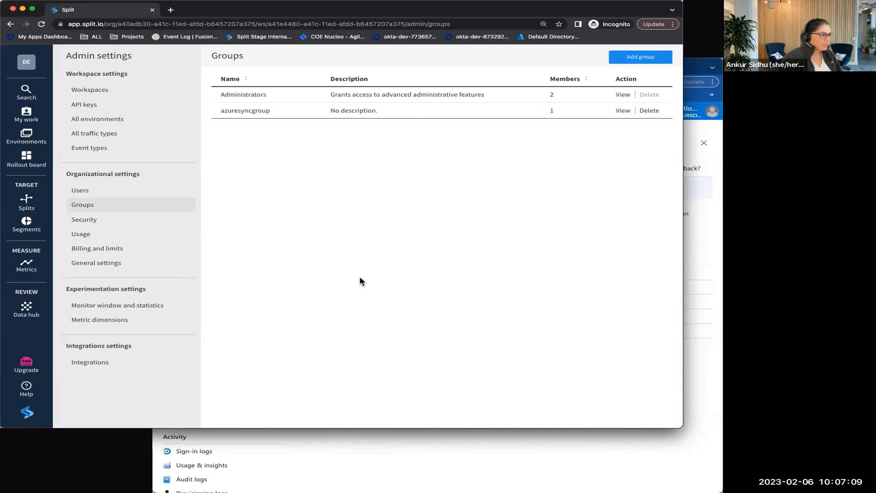
Switch to the Azure portal and examine the users and groups assigned to the SplitAzureADWebinar enterprise application
left_click(422, 461)
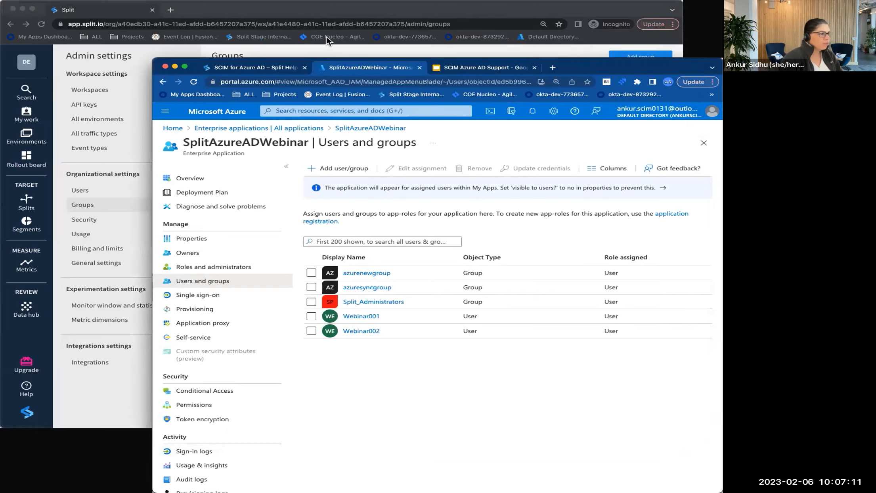
left_click(227, 131)
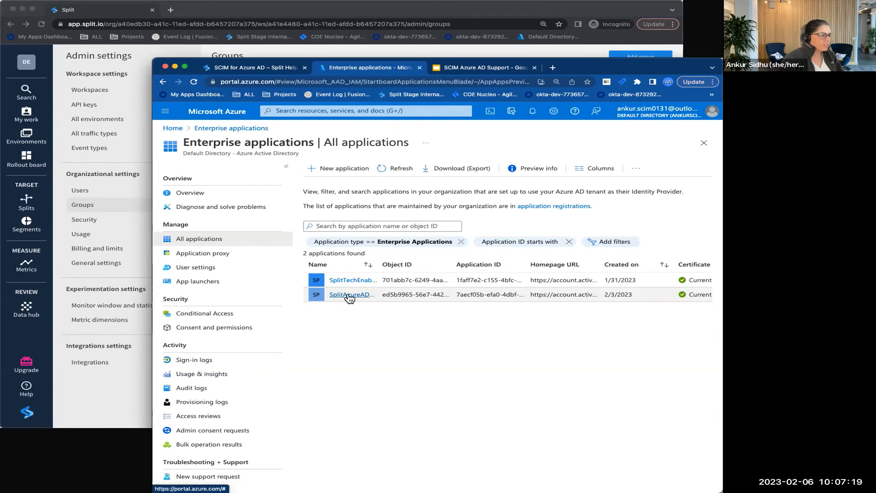
left_click_drag(378, 264, 447, 264)
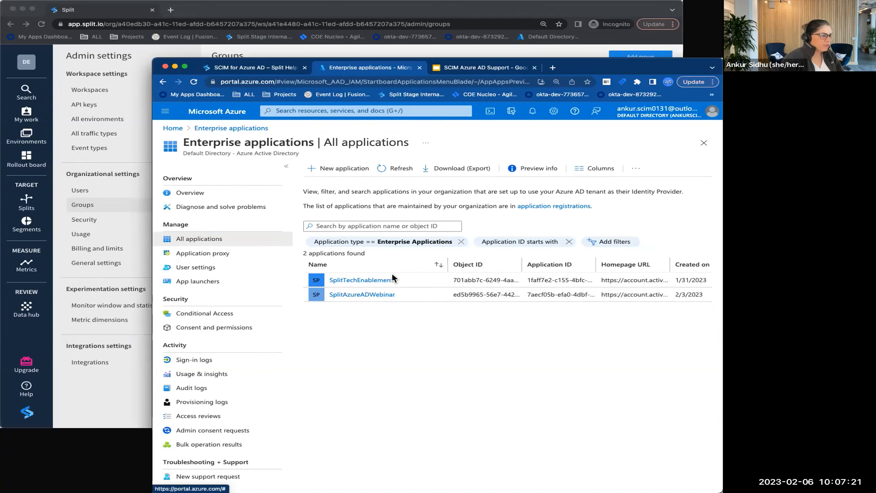
left_click(357, 295)
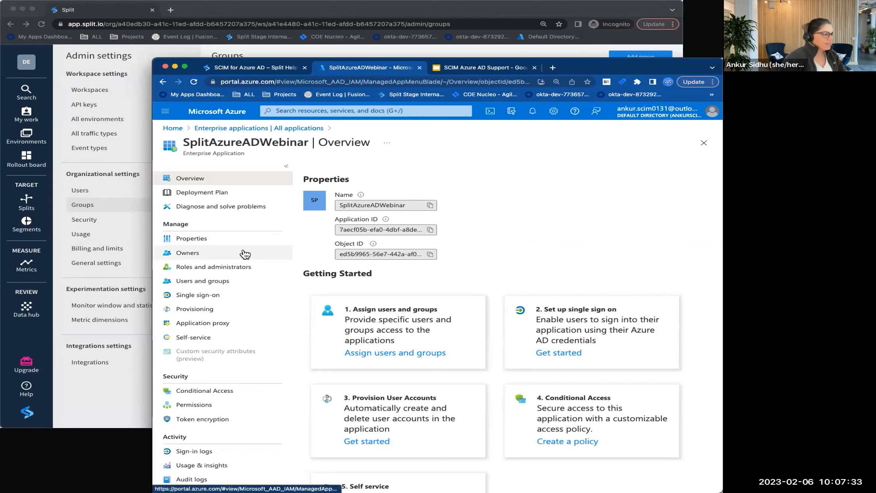
left_click(210, 282)
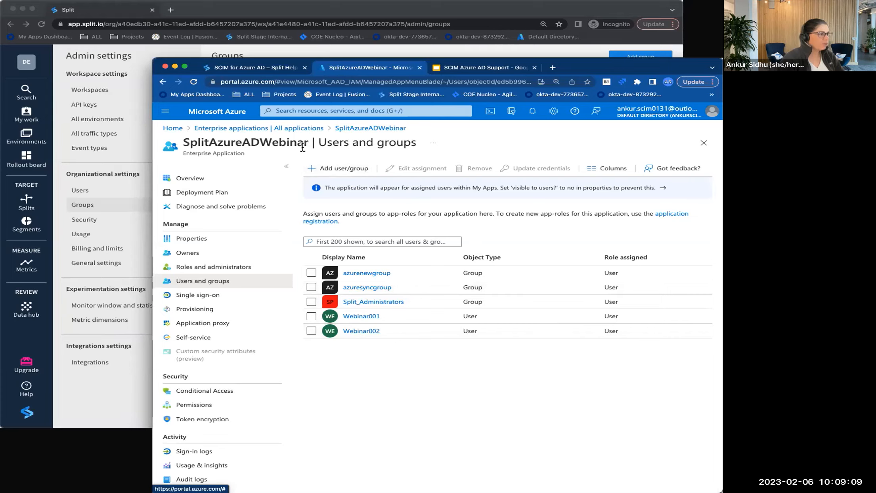
Switch back to Split and enable SCIM in the security settings with AzureAD as the identity provider
left_click(154, 51)
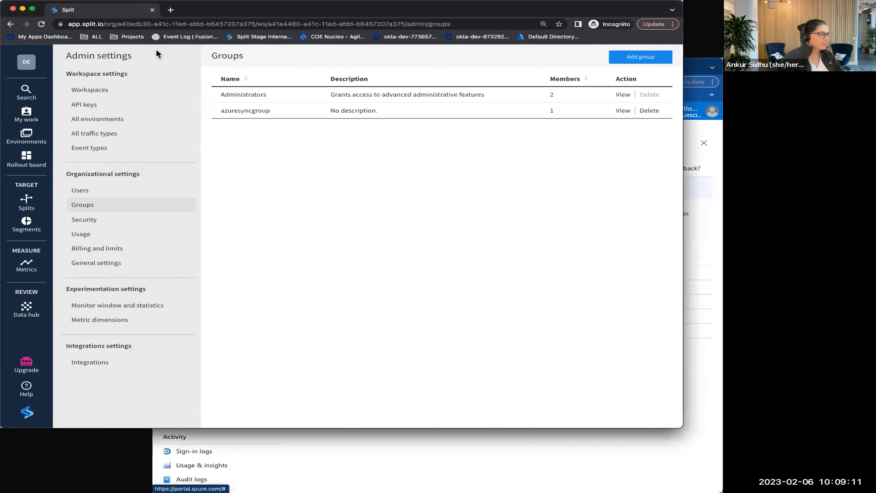
left_click(84, 221)
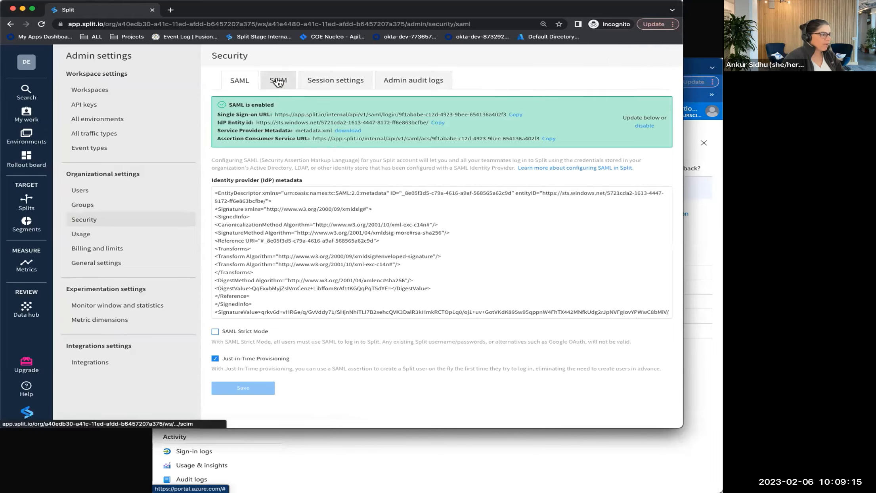
left_click(279, 83)
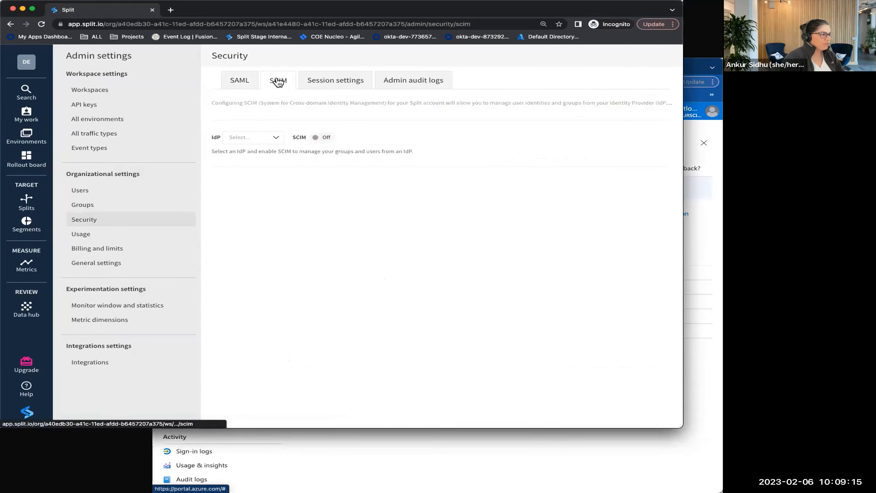
left_click(276, 139)
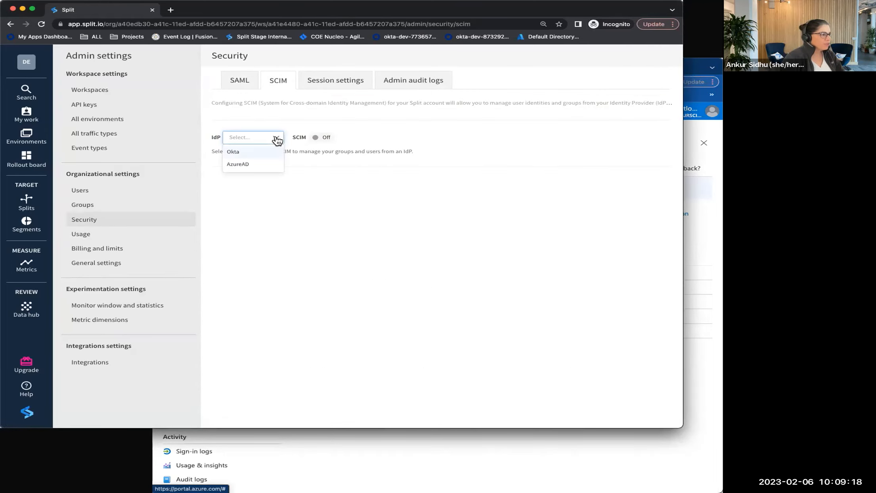
left_click(240, 164)
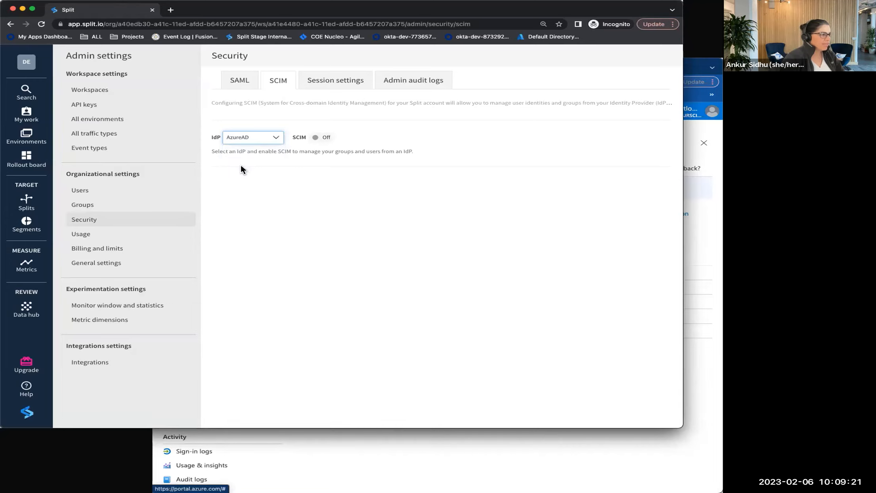
left_click(326, 139)
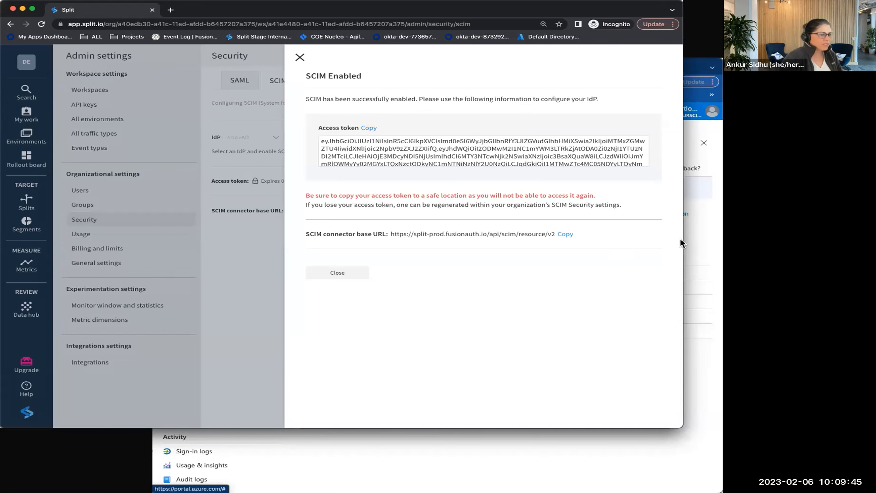
Switch to the Azure portal and set the provisioning mode of the SplitAzureADWebinar enterprise application to Automatic
left_click(712, 234)
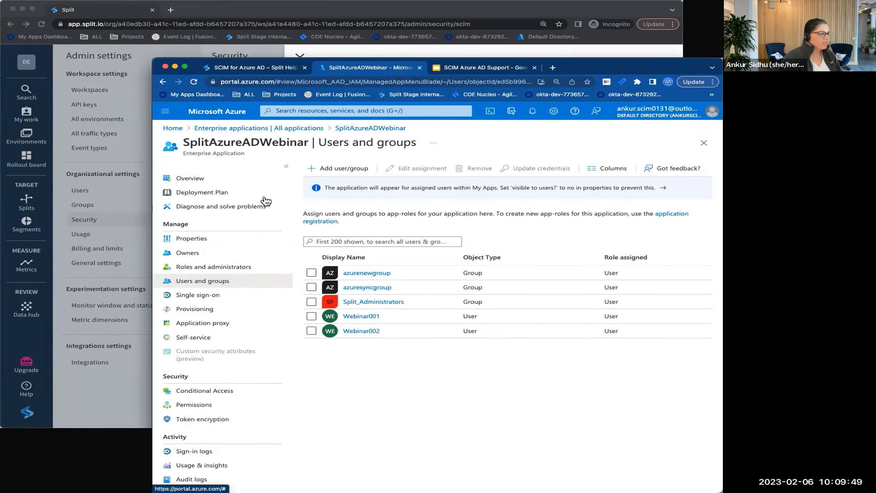
left_click(190, 181)
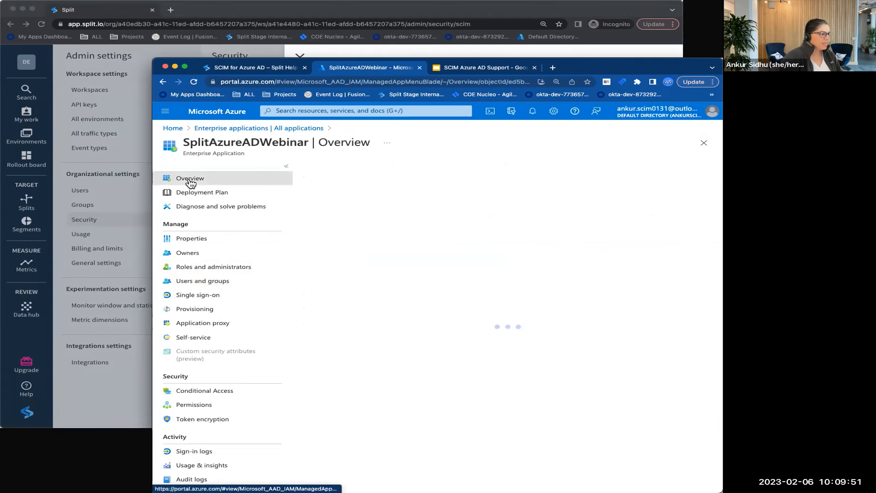
left_click(258, 129)
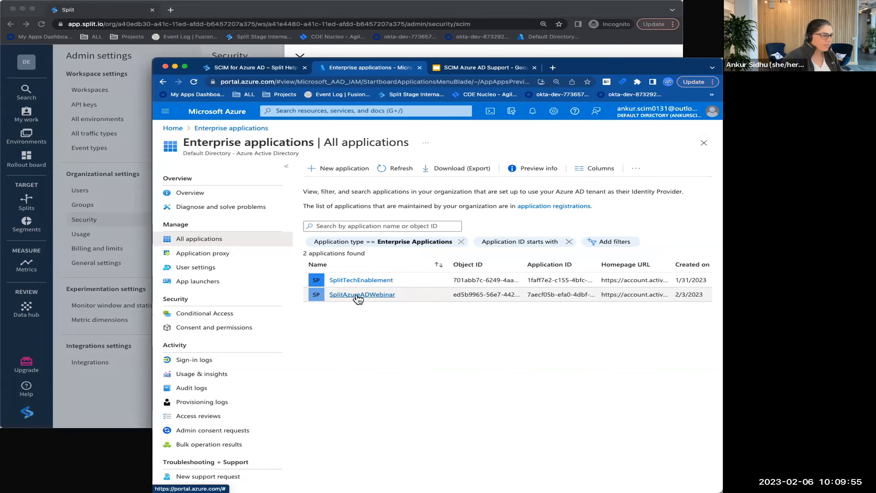
left_click(372, 295)
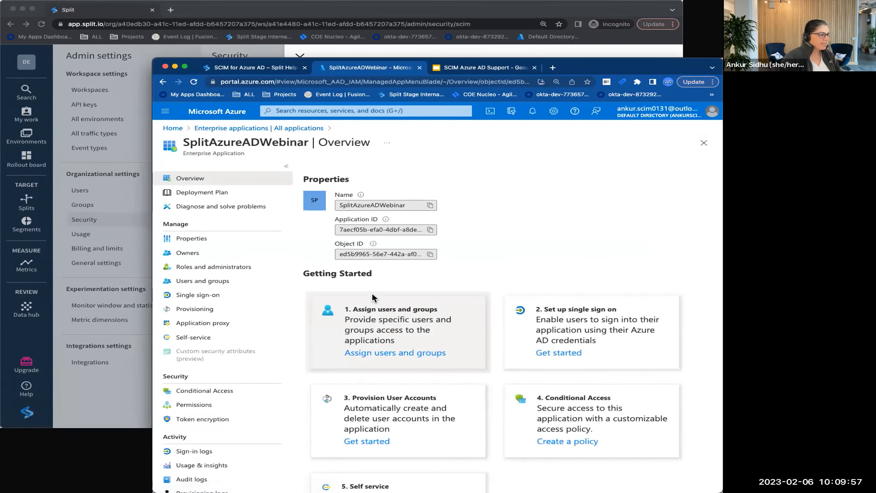
left_click(193, 313)
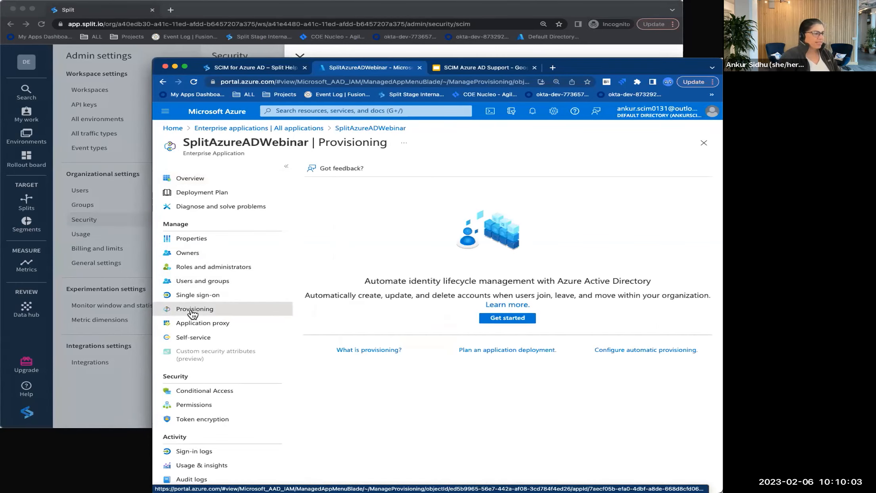
left_click(508, 318)
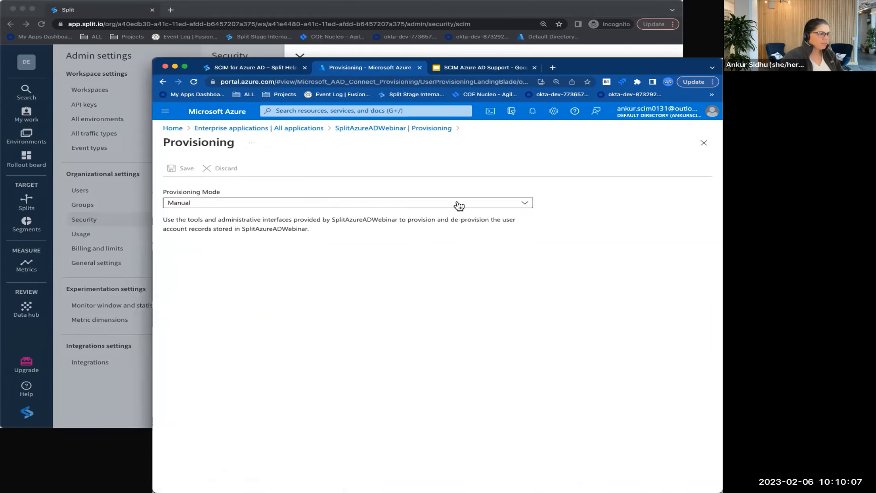
left_click(522, 206)
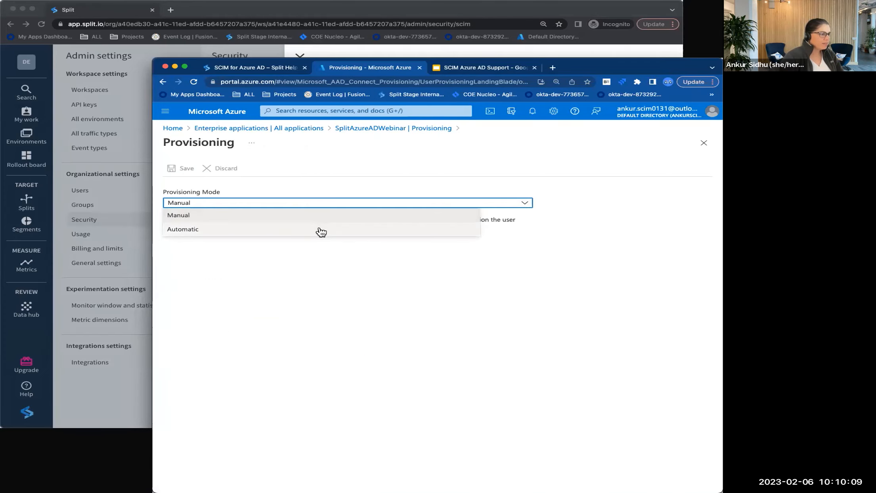
left_click(320, 228)
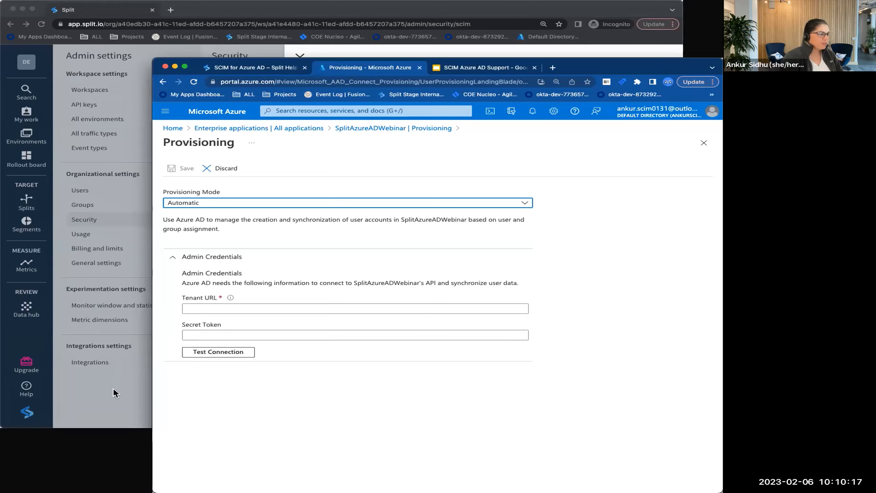
Copy the SCIM connector base URL from Split into the Tenant URL of the Azure provisioning admin credentials
left_click(87, 403)
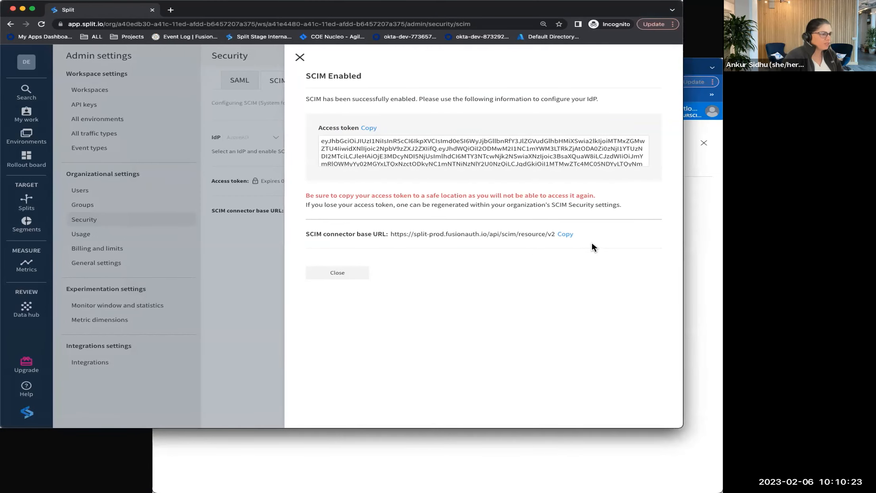
left_click(565, 235)
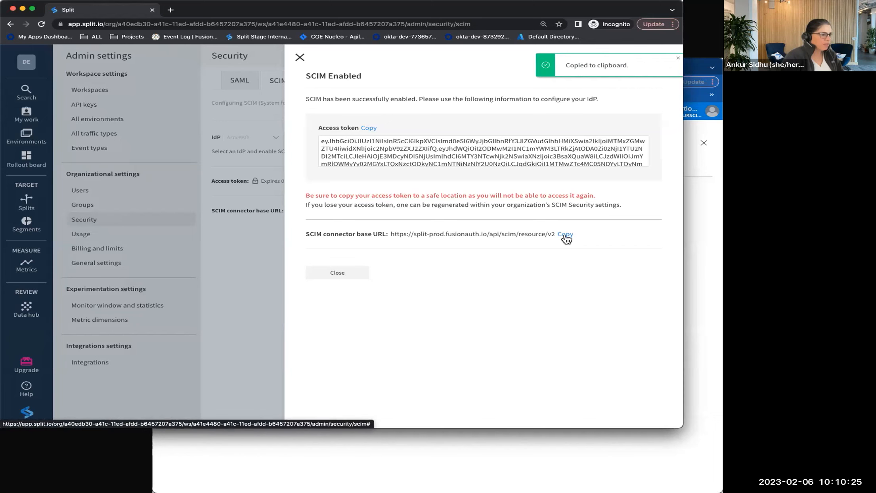
left_click(258, 463)
left_click(203, 308)
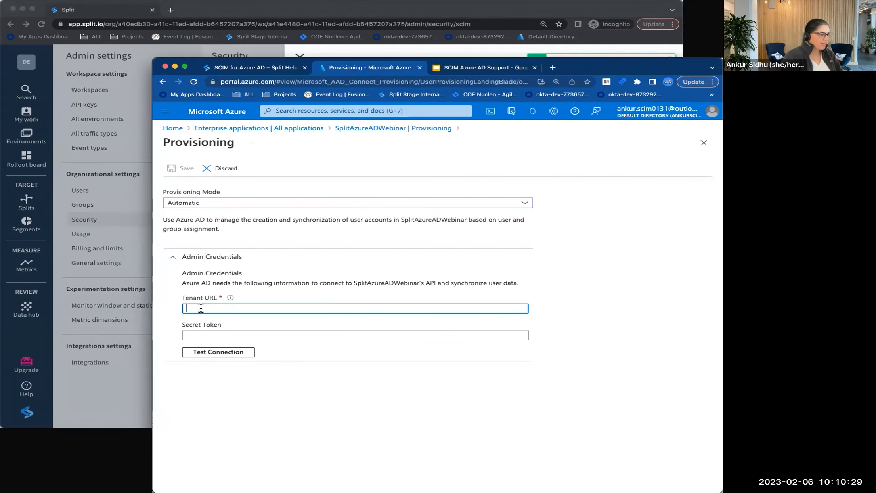
key("super+v")
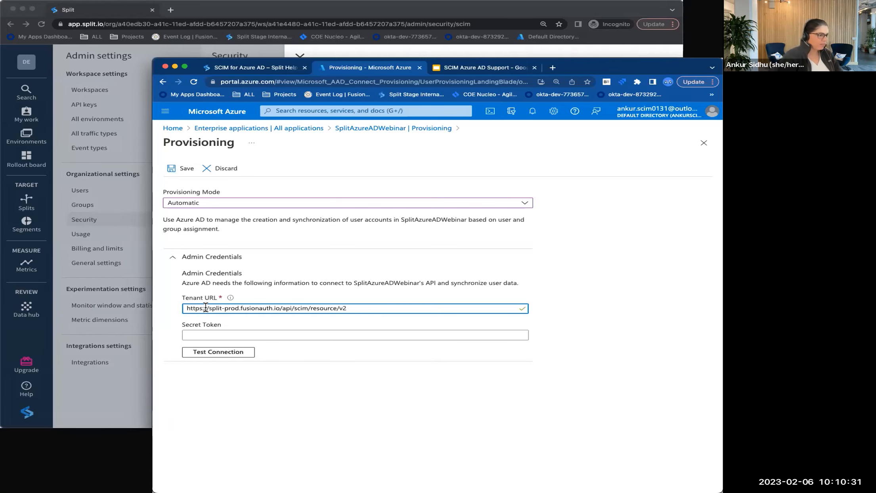
Copy the SCIM access token from Split into the Secret Token of the Azure provisioning admin credentials
left_click(111, 392)
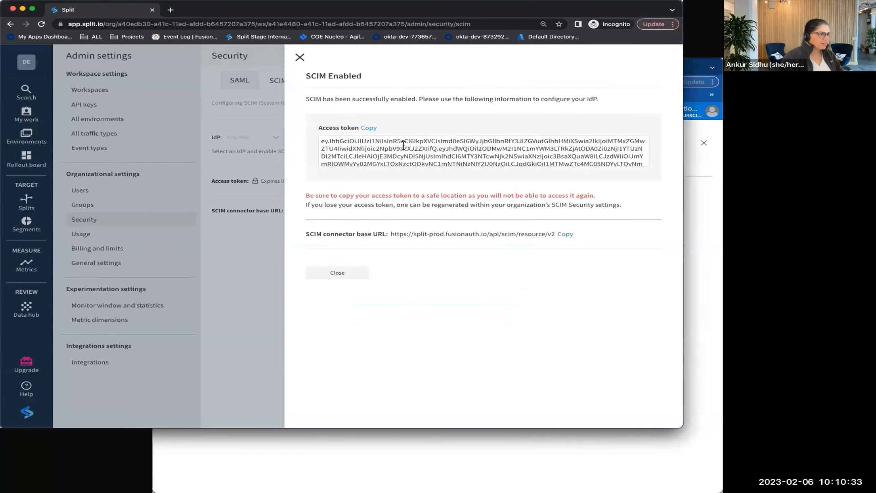
left_click(369, 128)
left_click(260, 460)
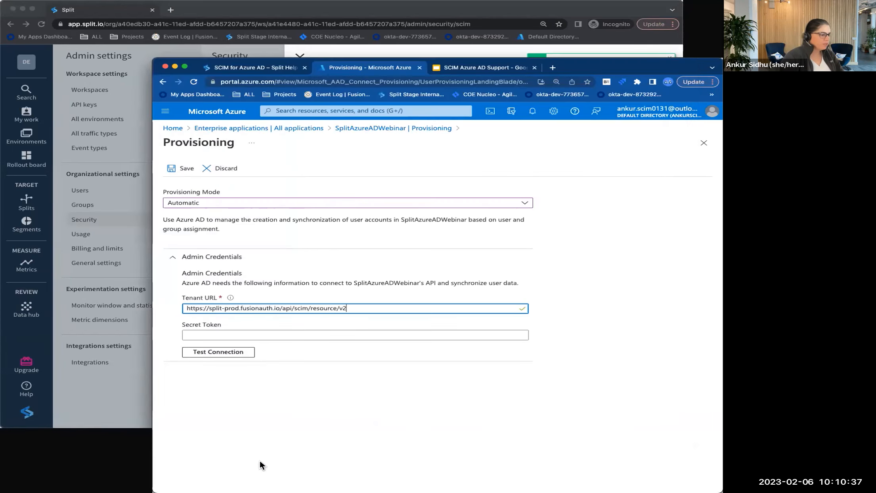
left_click(214, 335)
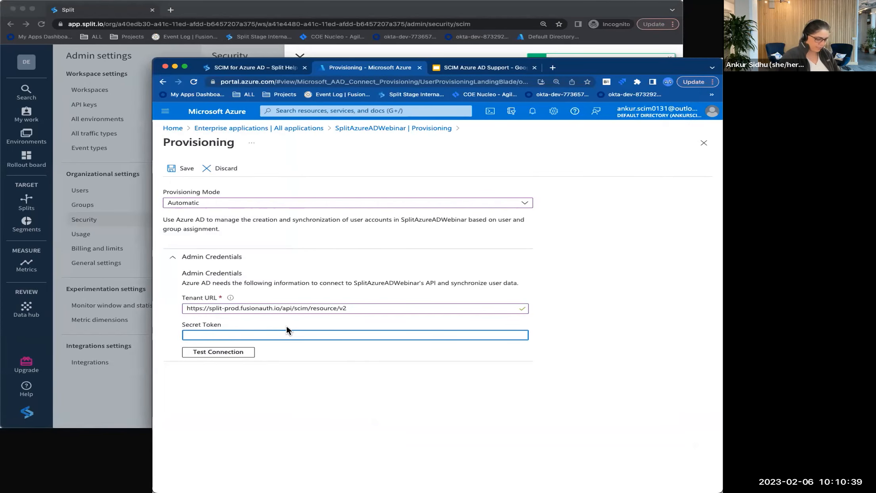
key("ctrl+v")
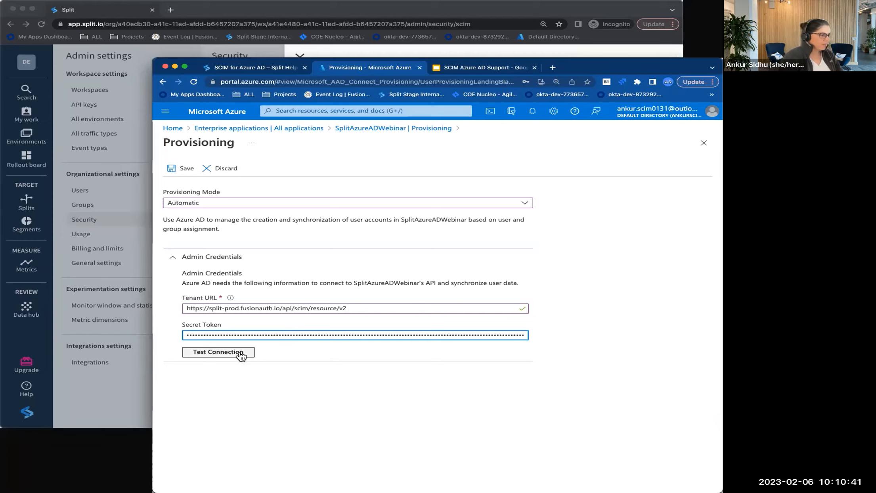
Test the connection with the supplied admin credentials and save the provisioning settings
left_click(241, 357)
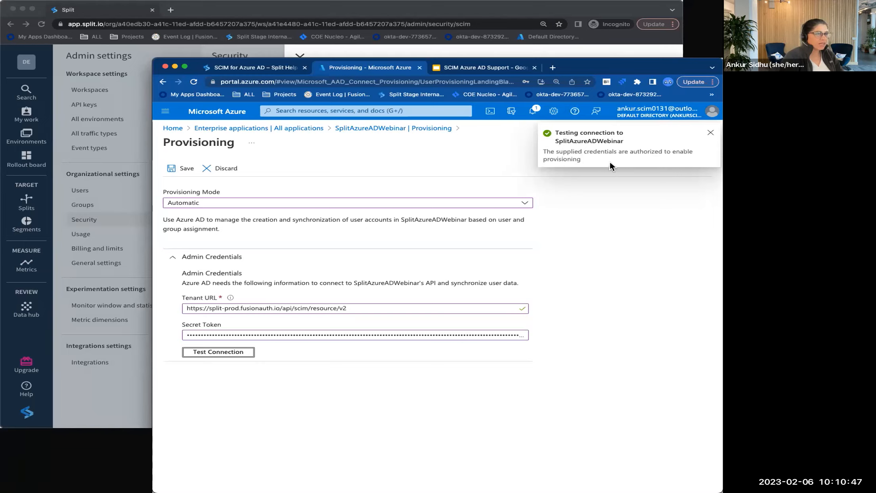
left_click(712, 135)
left_click(180, 171)
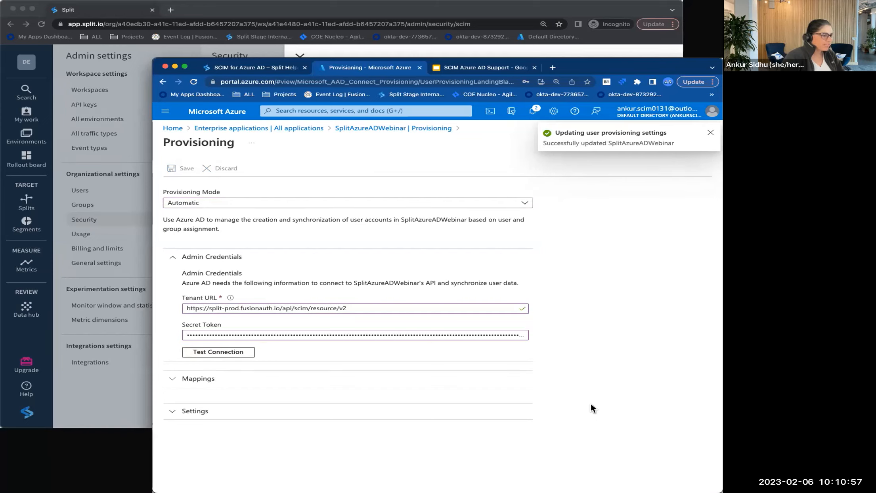
Open the Provision Azure Active Directory Users mapping and review its Azure AD and customappsso attribute pairs
left_click(173, 382)
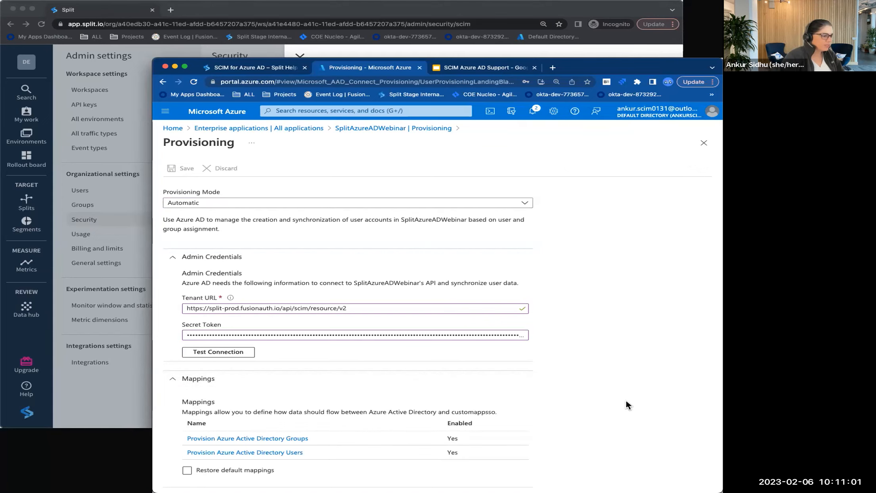
scroll(626, 399, "down", 1)
scroll(626, 399, "down", 1)
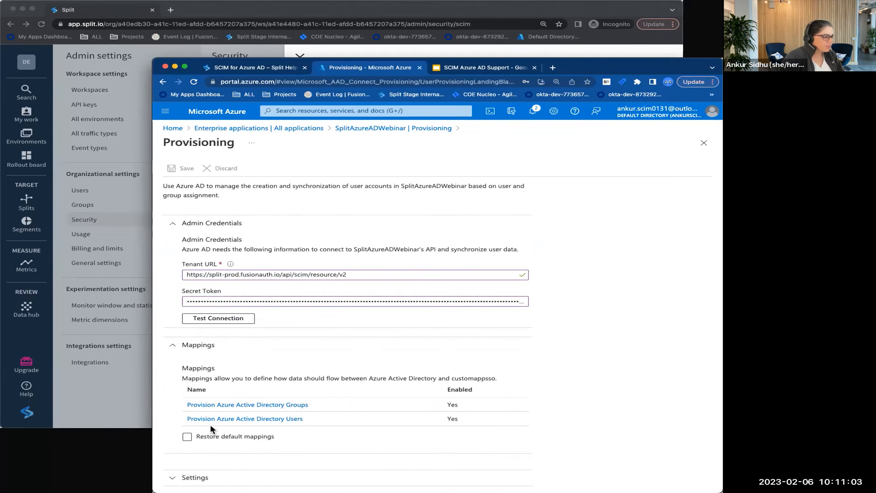
left_click(251, 419)
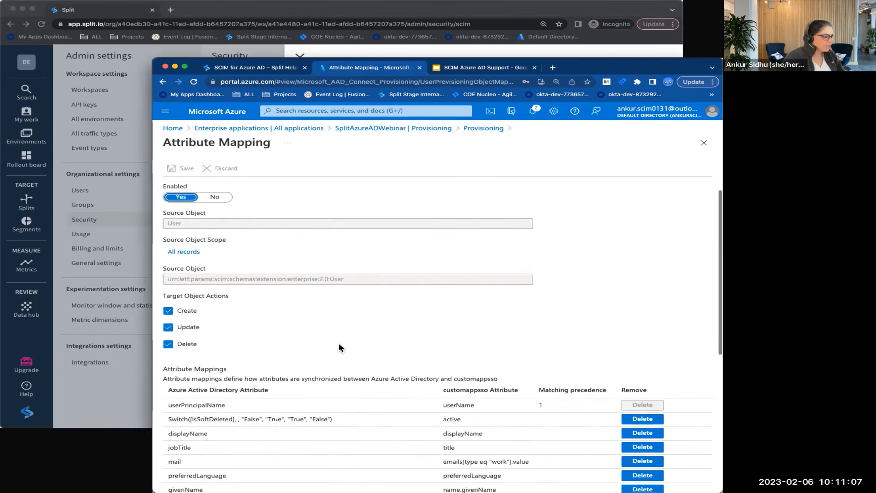
scroll(339, 345, "down", 5)
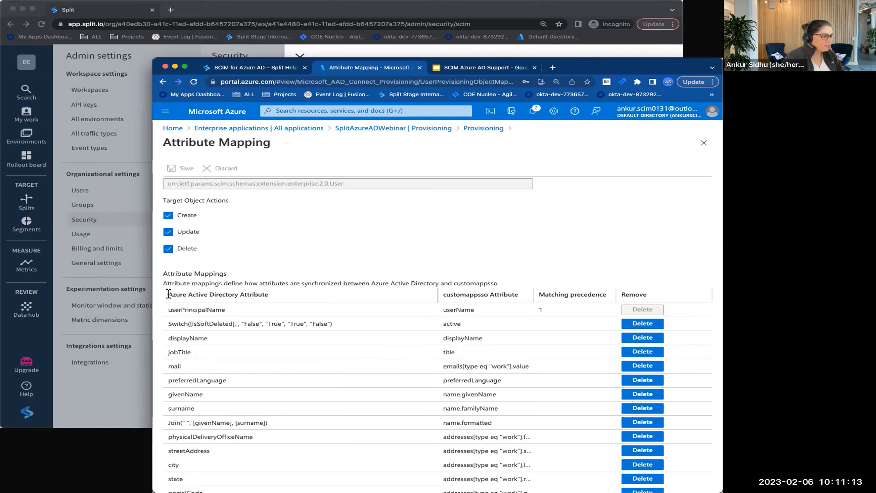
left_click_drag(166, 298, 267, 298)
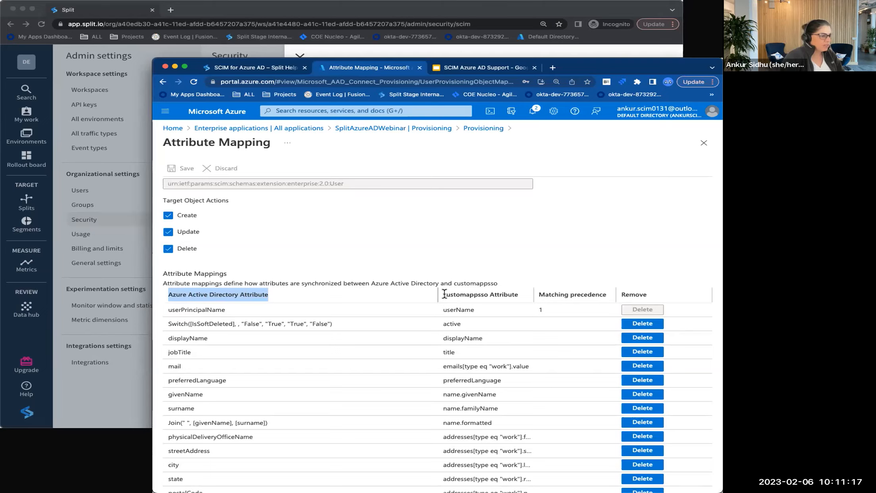
left_click(457, 294)
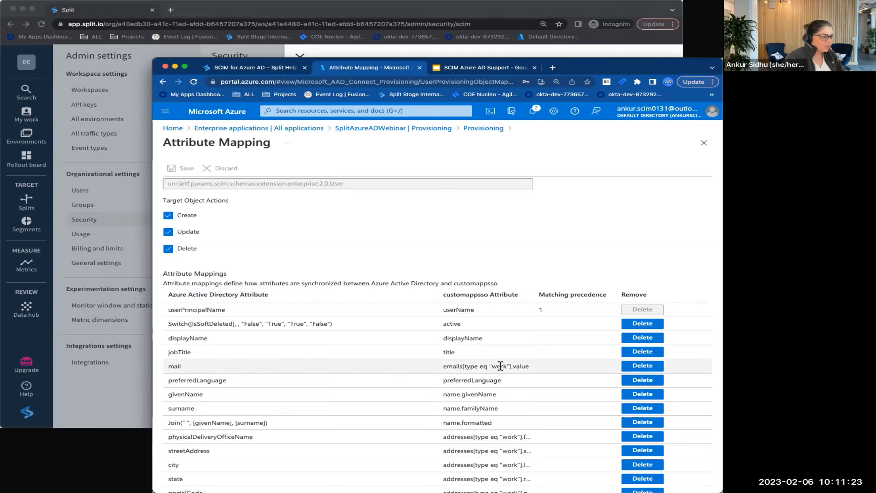
Change the source attribute of the emails[type eq "work"].value mapping to userPrincipalName and save the attribute mappings
left_click(250, 371)
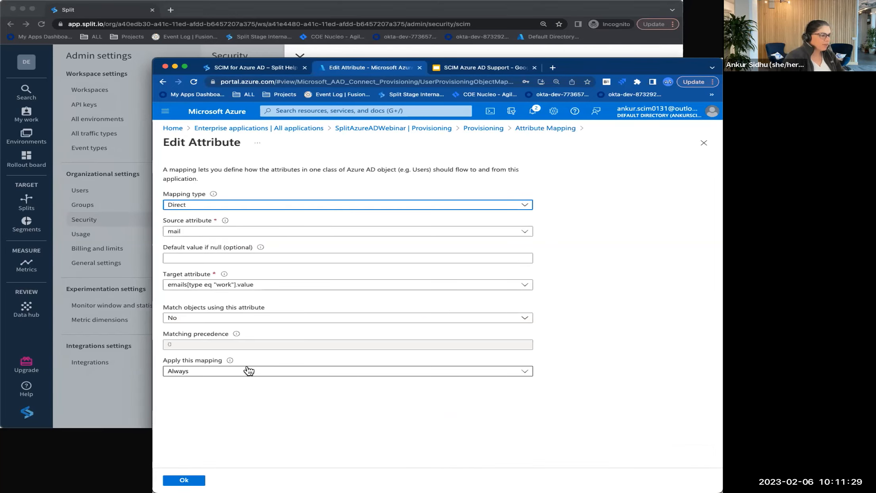
left_click(192, 232)
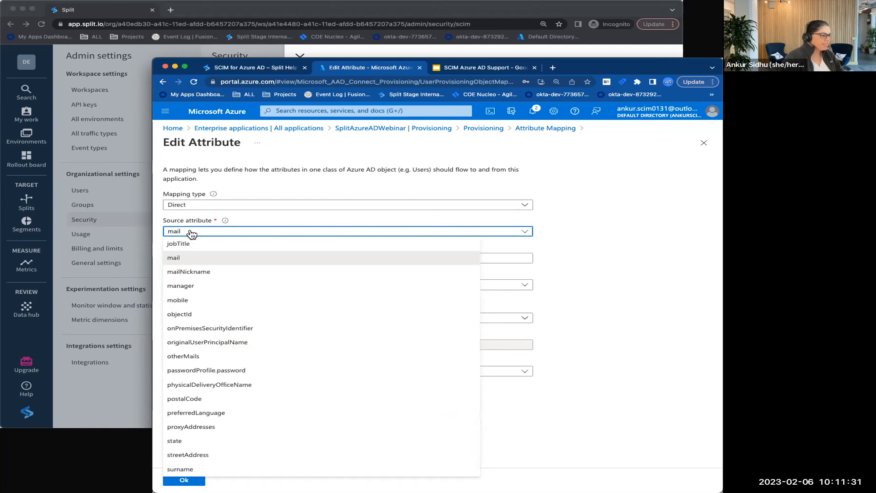
scroll(237, 453, "down", 1)
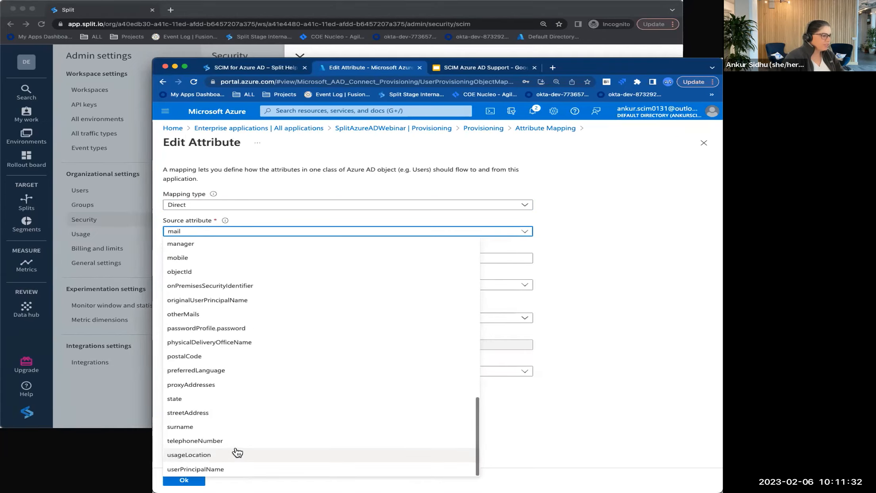
left_click(217, 470)
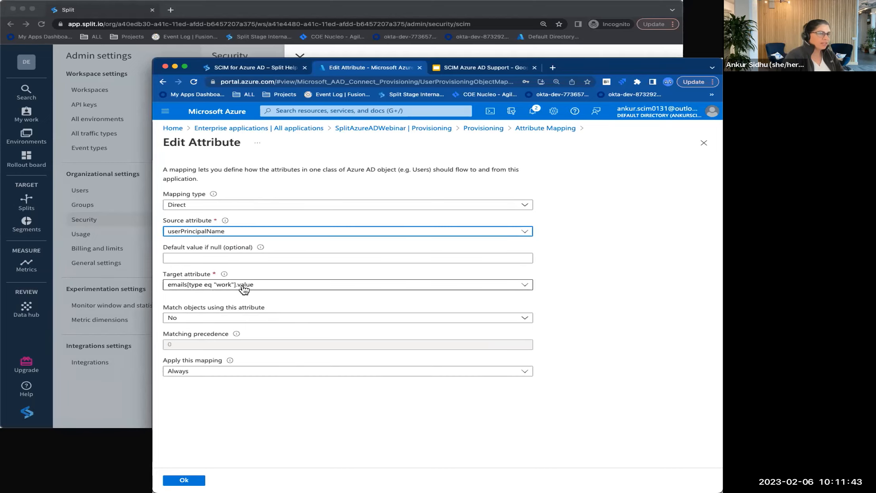
left_click(184, 480)
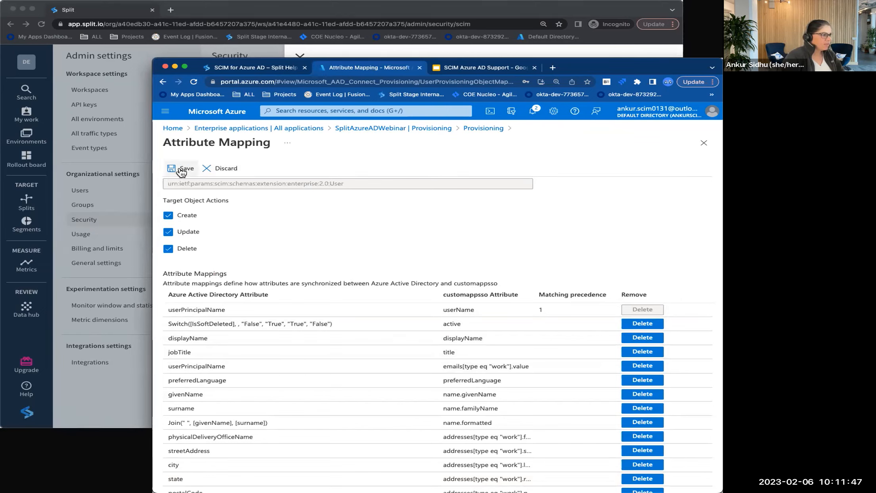
left_click(182, 171)
left_click(195, 219)
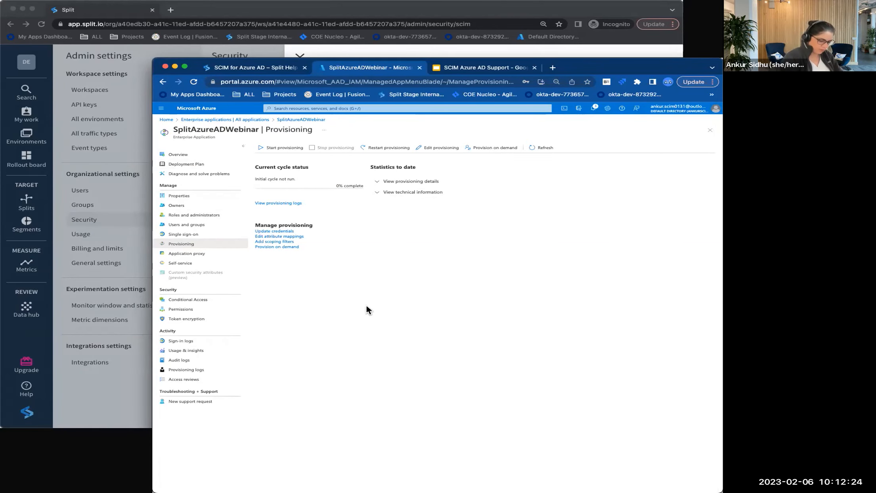
Check which users and groups are assigned to the SplitAzureADWebinar application, and return to its provisioning overview
key("super+equal")
key("super+equal")
key("super+equal")
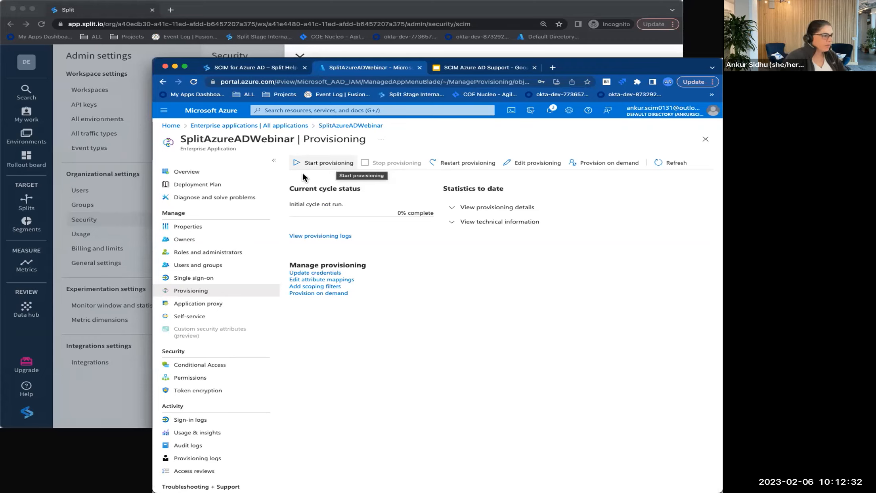
left_click(196, 269)
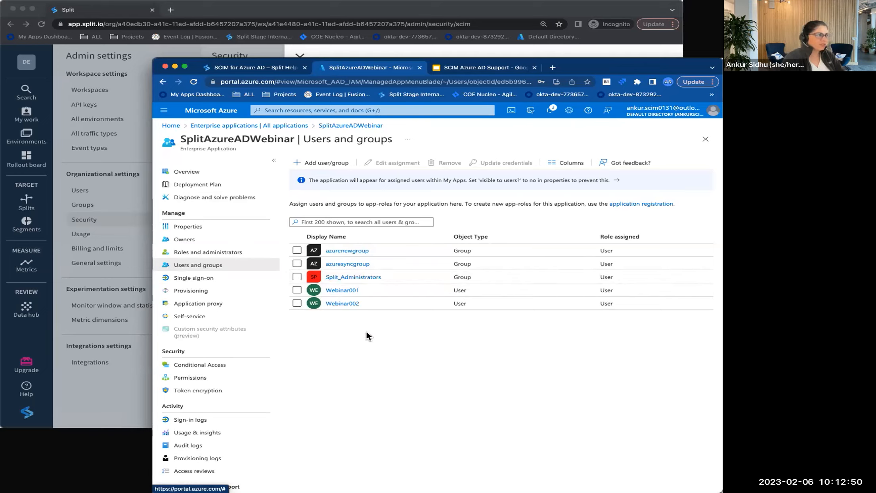
left_click(194, 294)
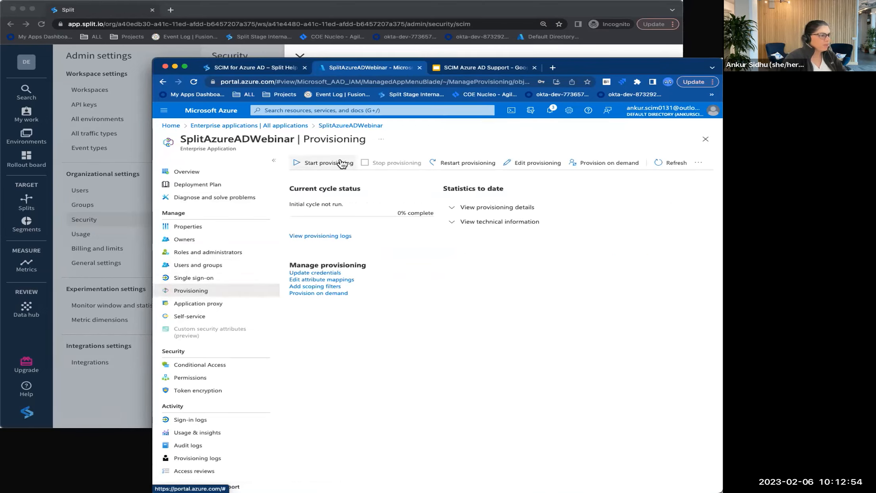
Start provisioning for SplitAzureADWebinar, expand the provisioning details and refresh the cycle status
left_click(329, 164)
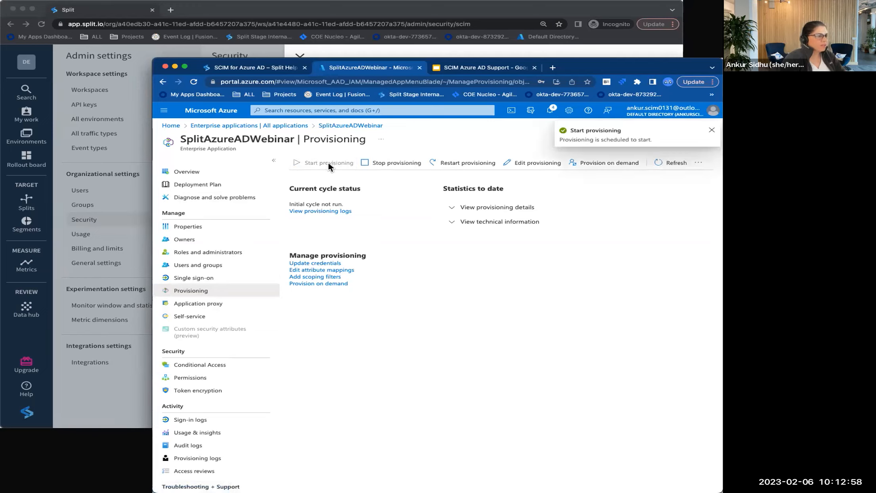
left_click(452, 209)
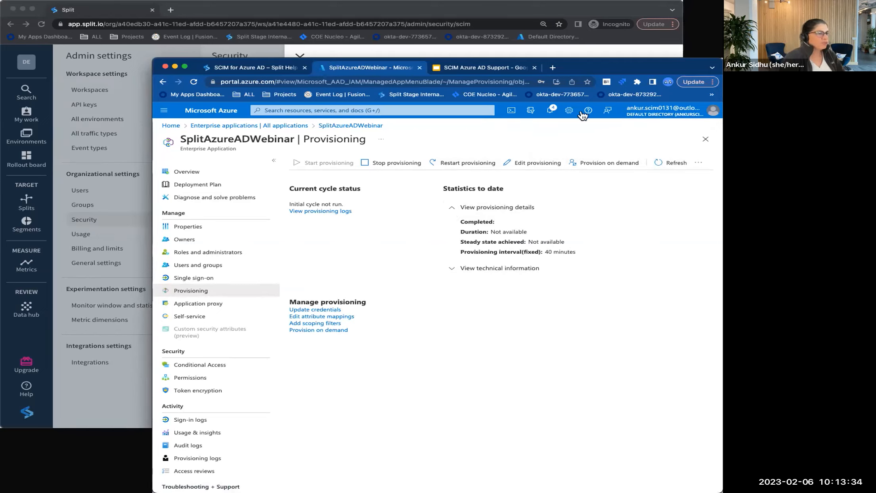
left_click(662, 166)
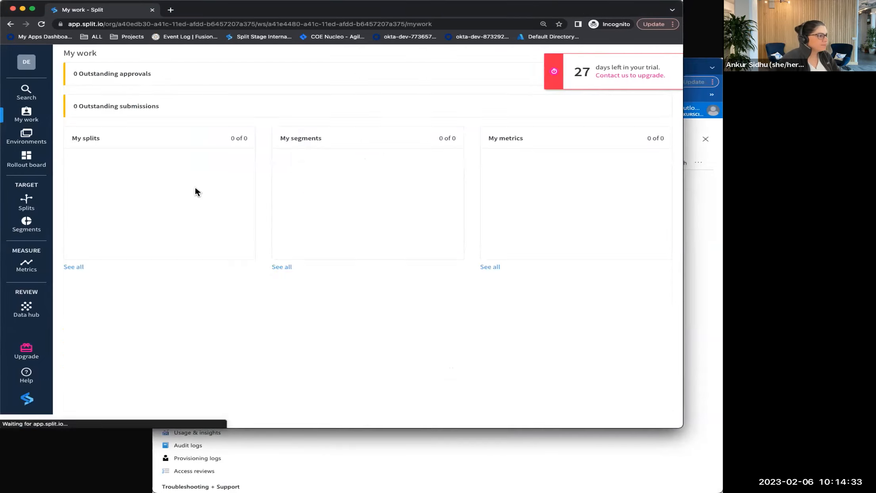
In Split's admin settings, examine the organization's user list and the Deactivate availability for the webinar users
left_click(25, 64)
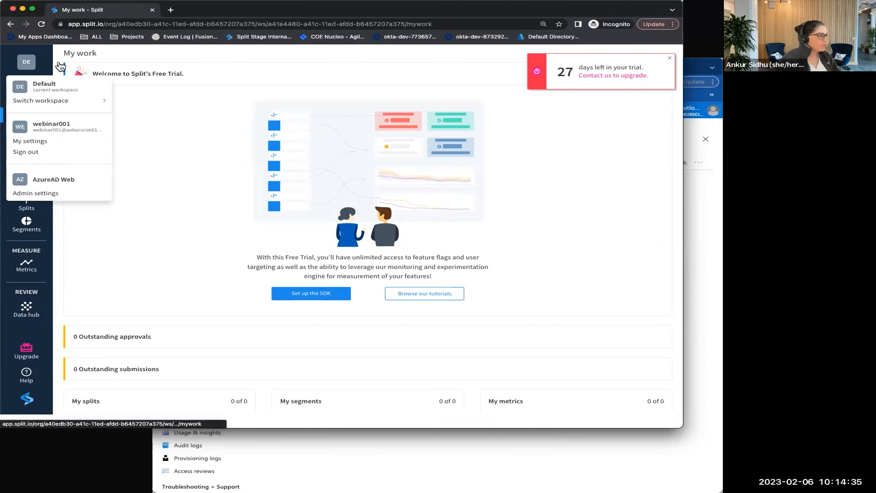
left_click(57, 196)
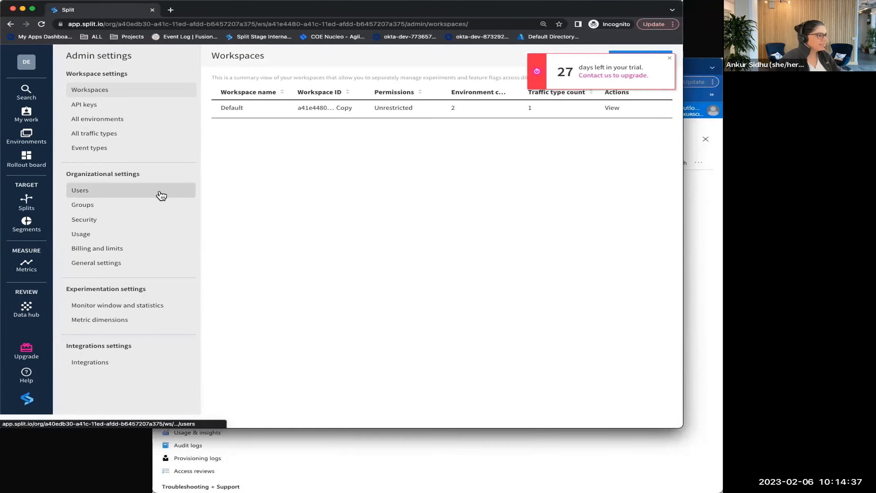
left_click(82, 194)
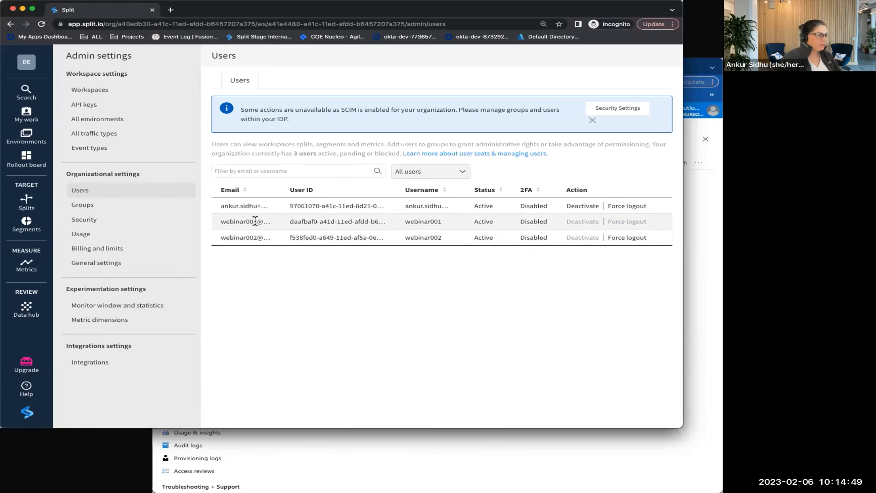
mouse_move(589, 223)
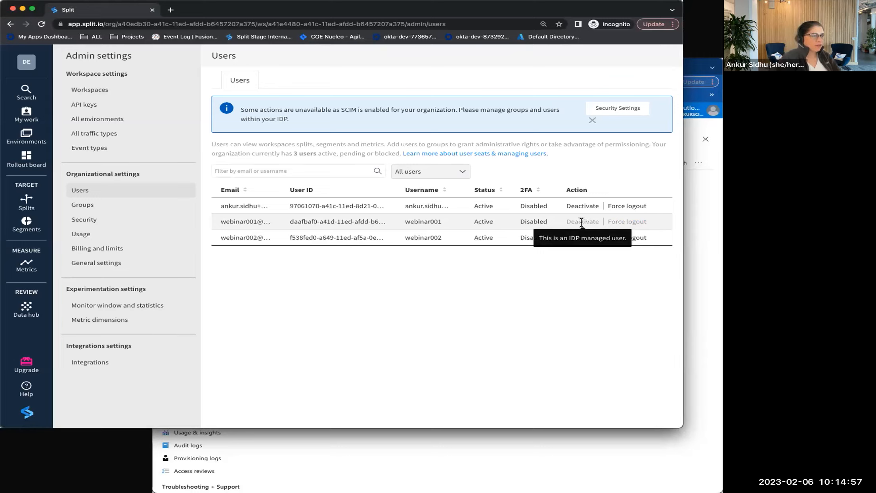
mouse_move(581, 240)
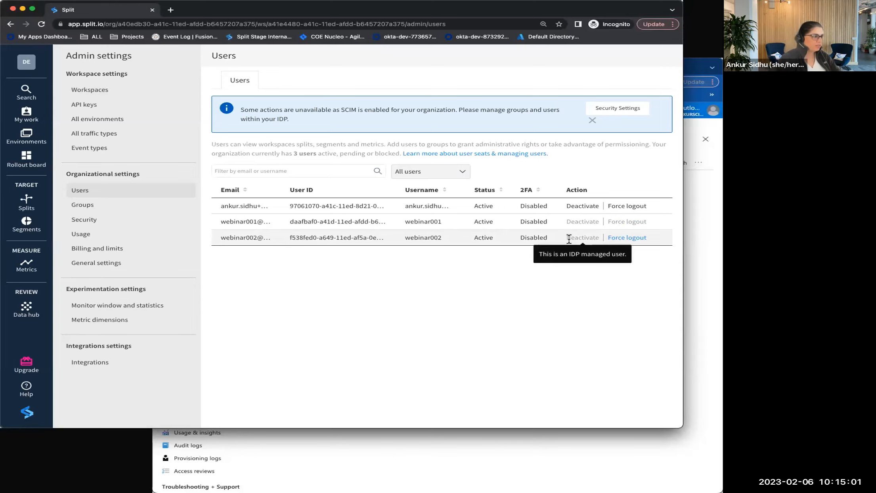
Examine the groups synced to Split, including the Administrators group's Azure sync time and its members
left_click(82, 206)
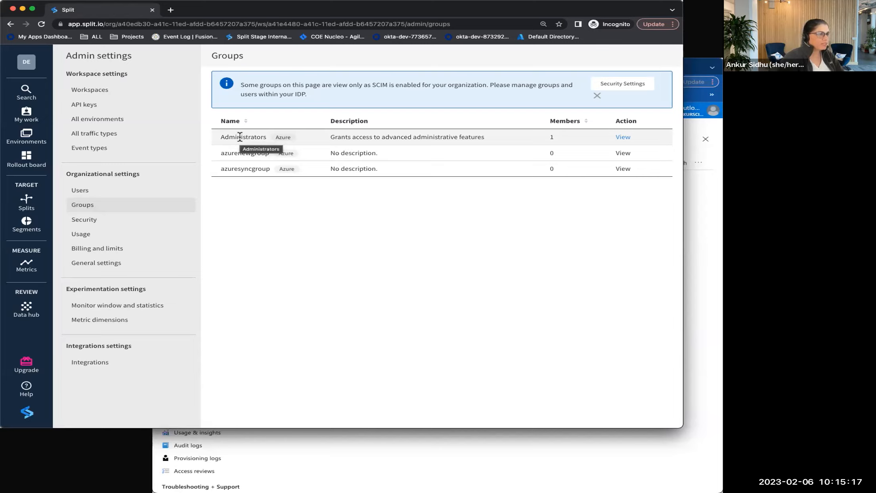
left_click(622, 137)
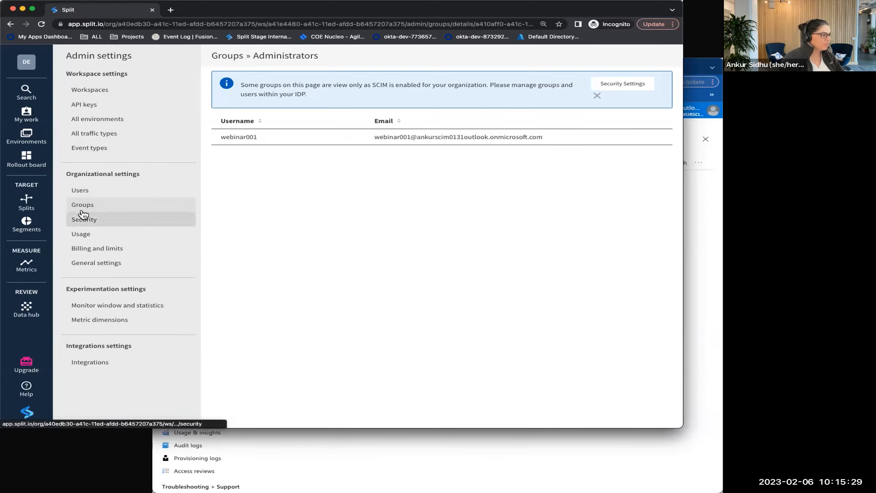
left_click(80, 194)
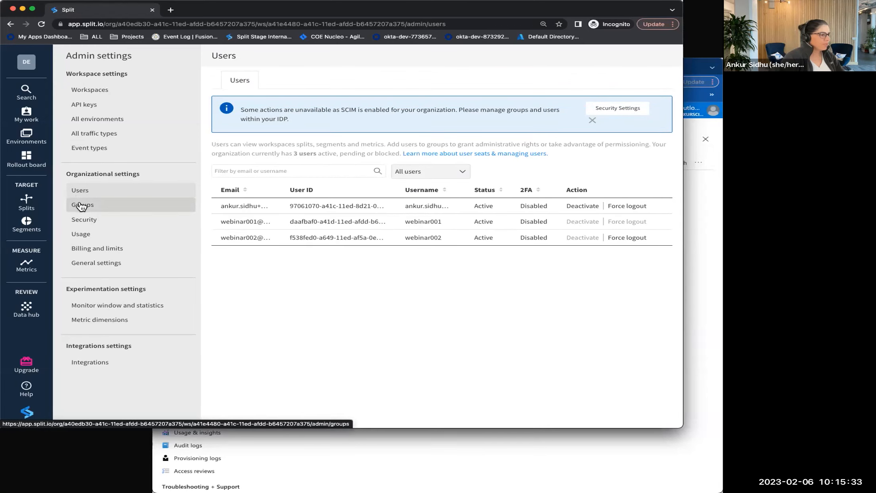
left_click(81, 205)
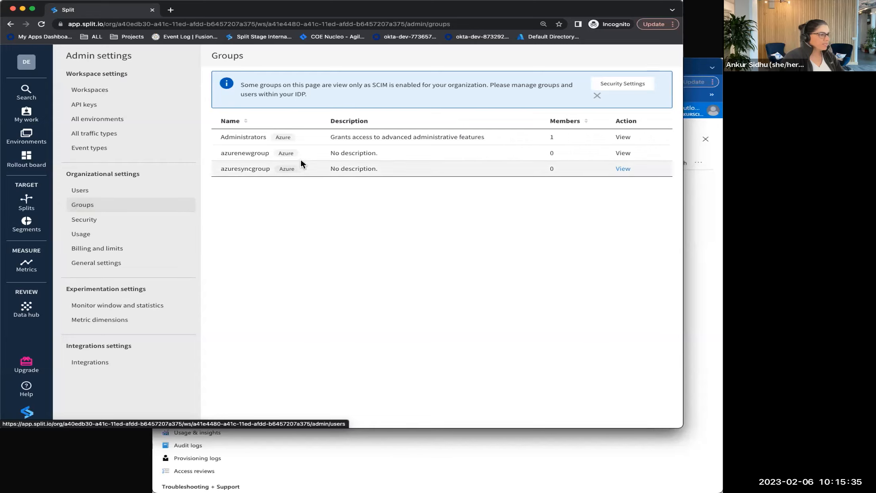
mouse_move(284, 137)
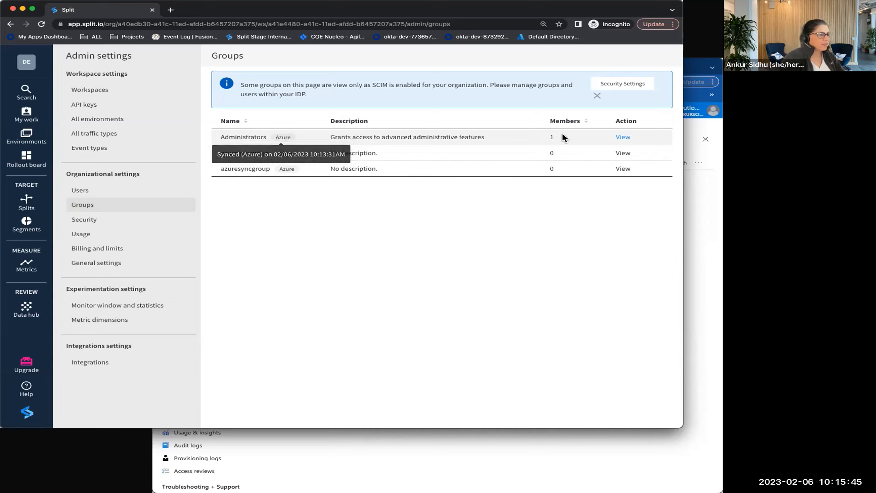
left_click(620, 137)
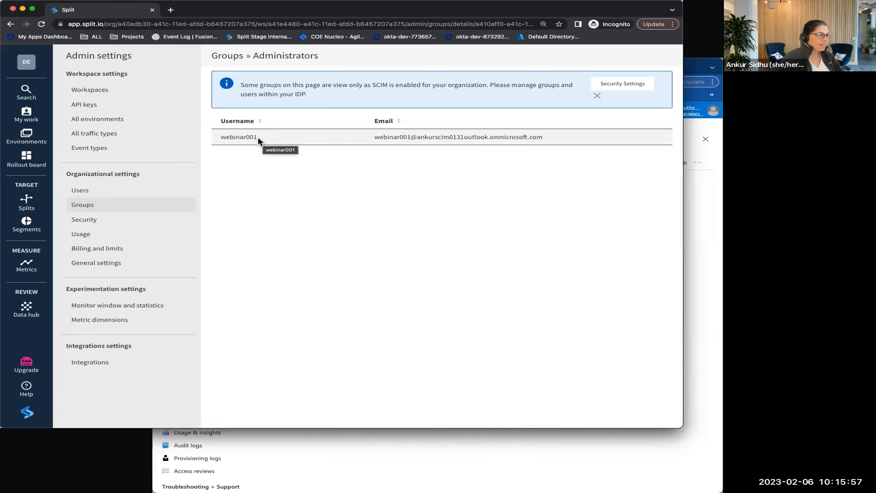
Switch back to the Azure portal and open the users and groups assigned to SplitAzureADWebinar
left_click(330, 450)
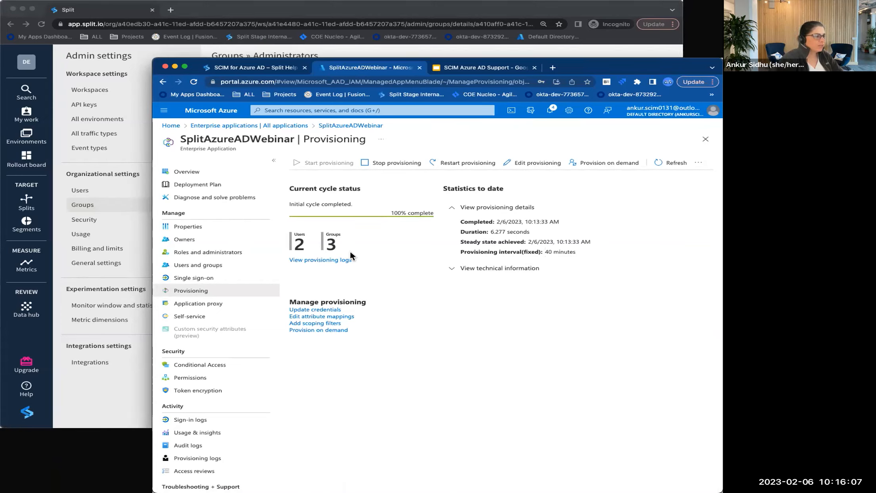
left_click(194, 265)
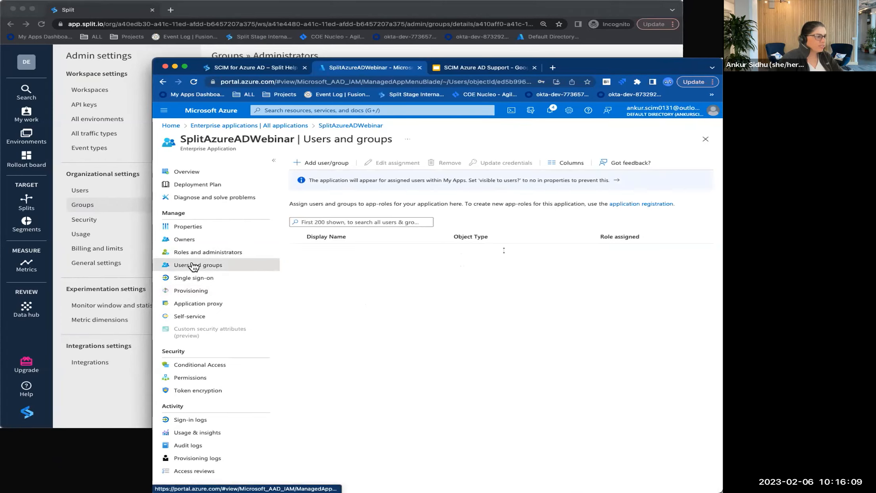